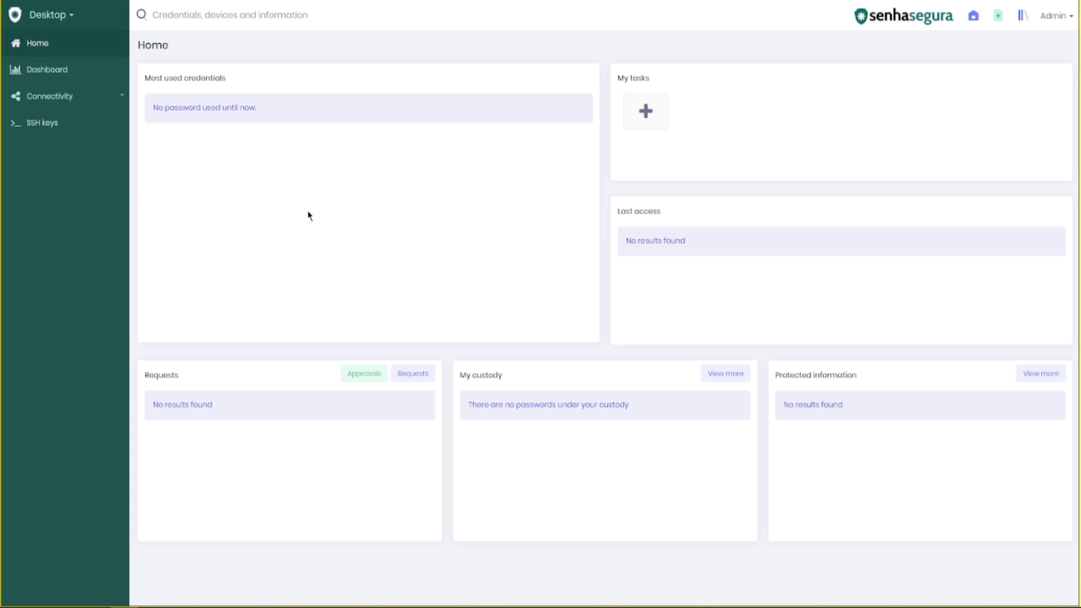
Step: Open the list of roles in the user management settings
click(88, 17)
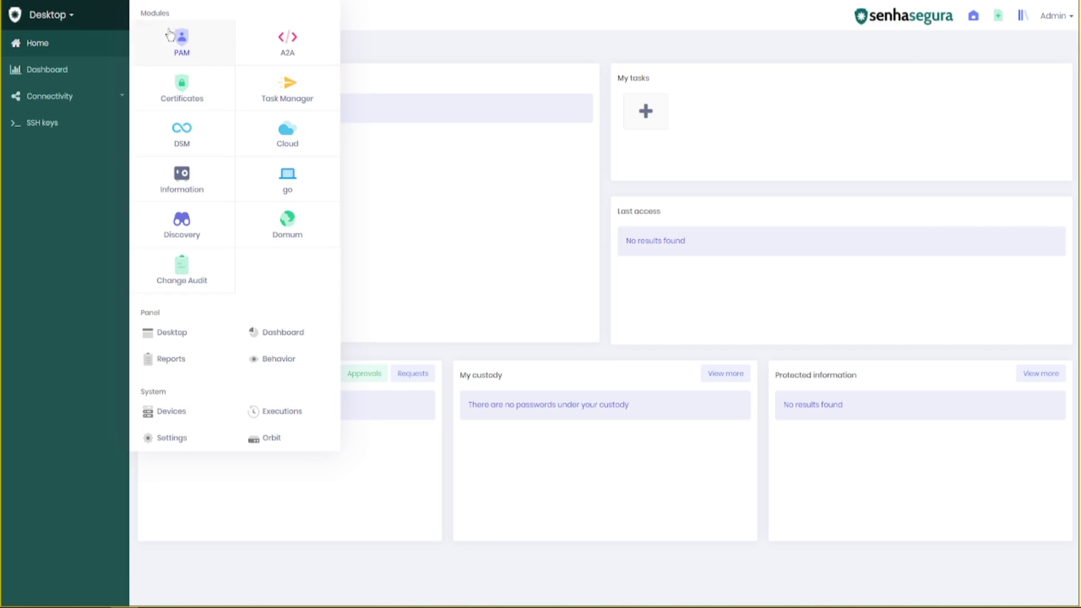
click(168, 443)
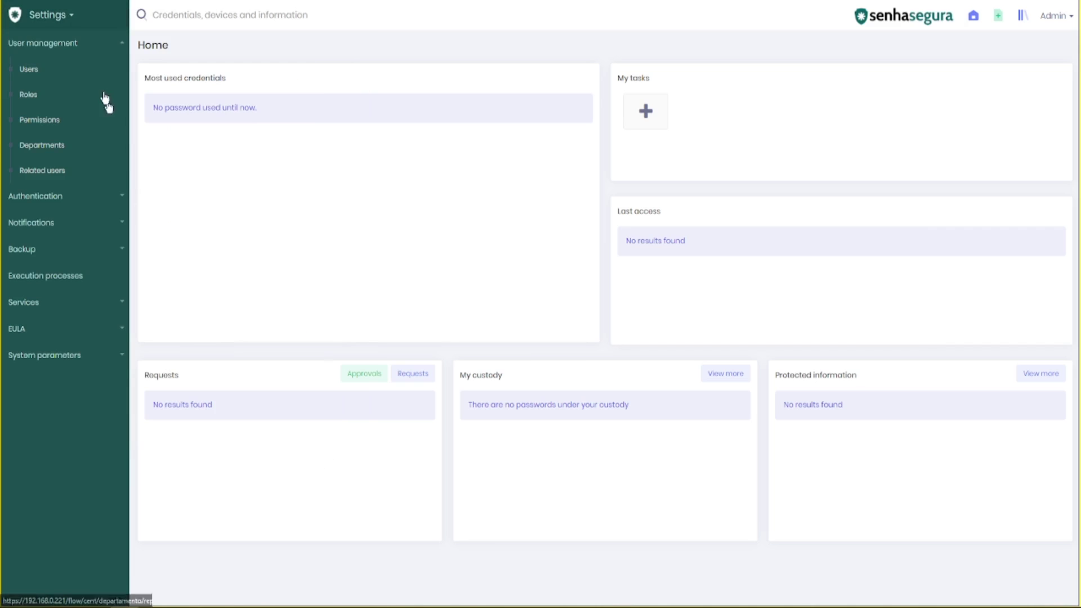
click(56, 100)
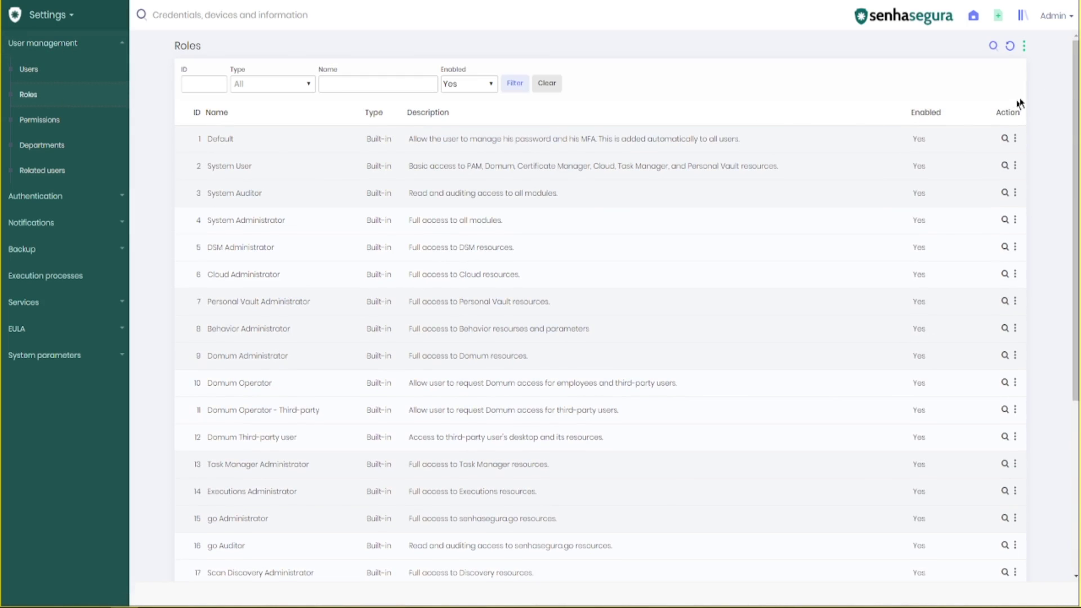
mouse_move(1073, 85)
mouse_down()
mouse_move(1066, 299)
mouse_move(1068, 72)
mouse_up()
click(78, 19)
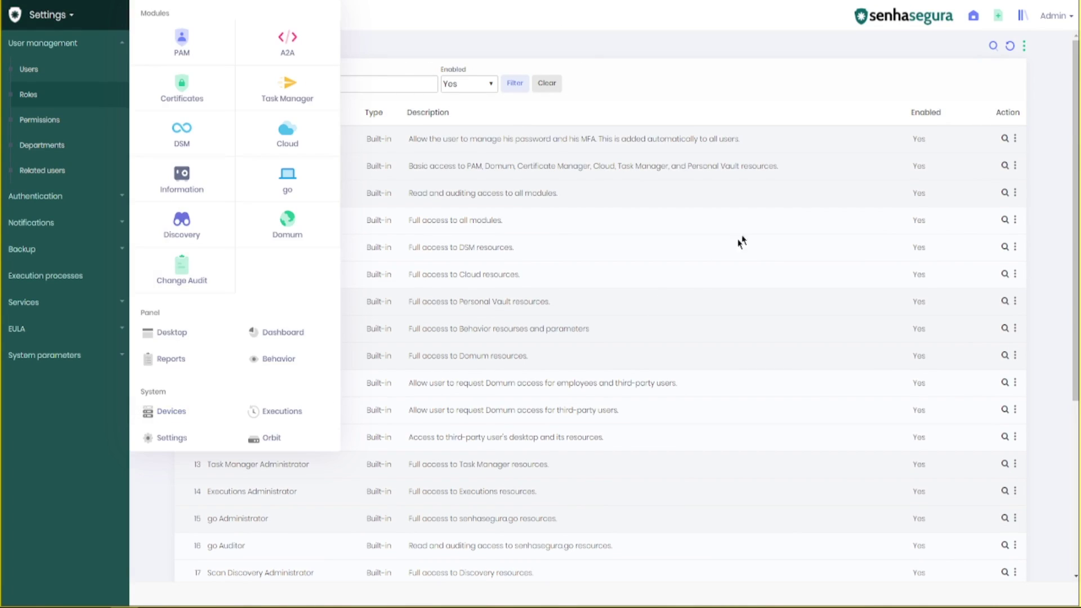
Step: Start a new role and name it "Papel dispositivo"
click(1023, 46)
click(992, 72)
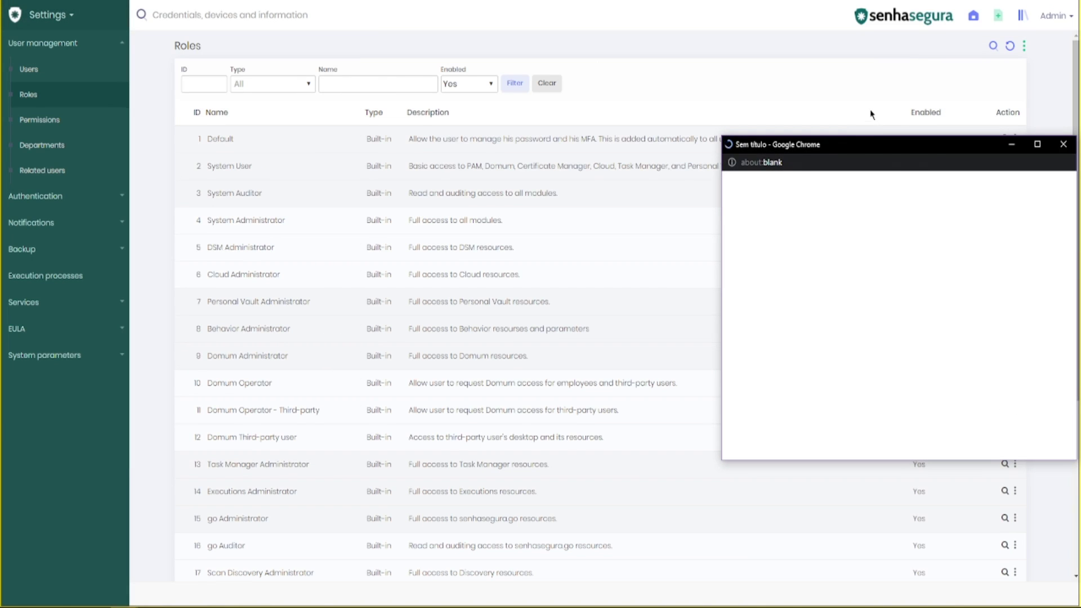
drag(778, 78, 575, 76)
click(397, 187)
text(Papel )
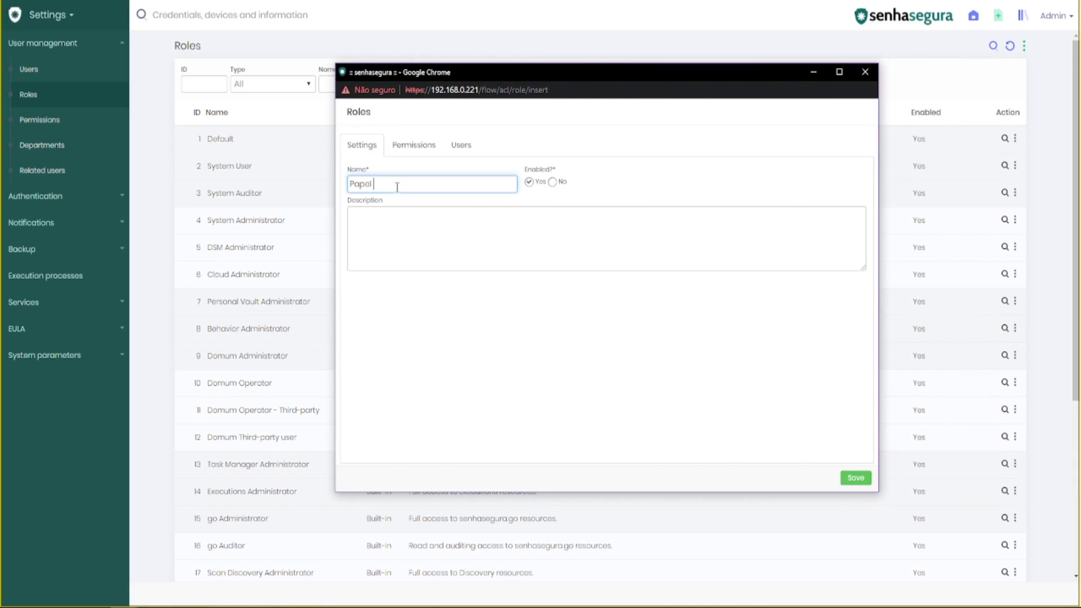
text(dispositivo)
Step: Start adding permissions to the role, filter them by the PAM module and go to the second page of results
click(406, 151)
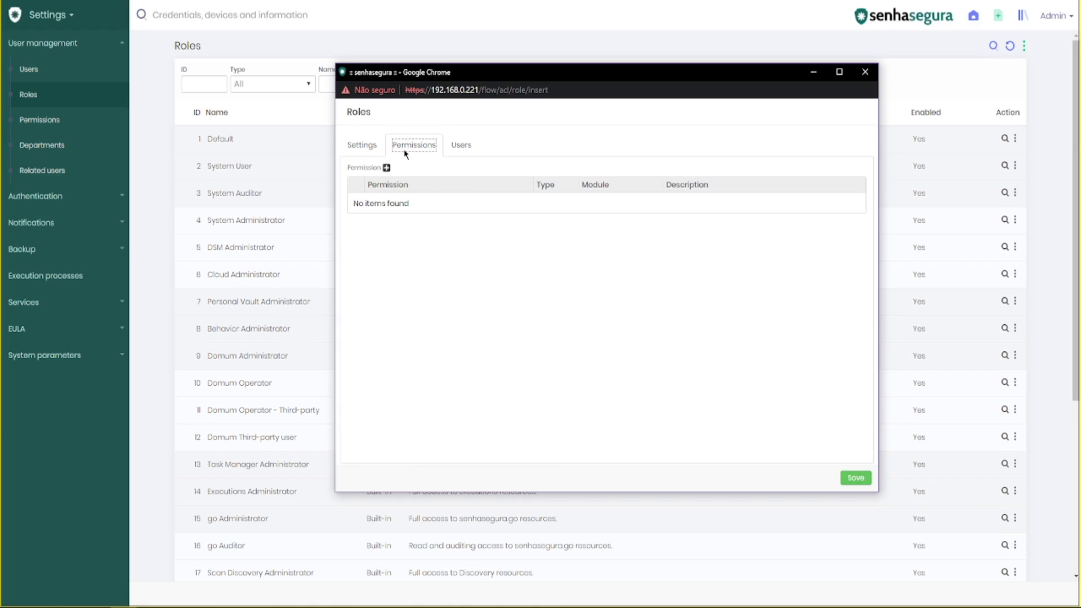
click(387, 168)
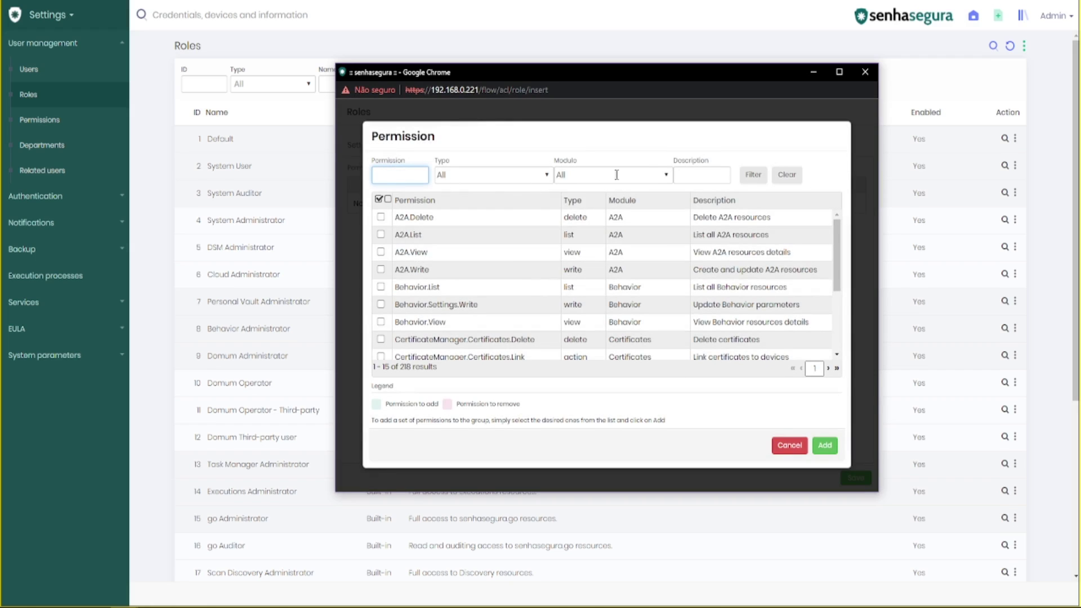
click(666, 175)
scroll(622, 338, down, 3)
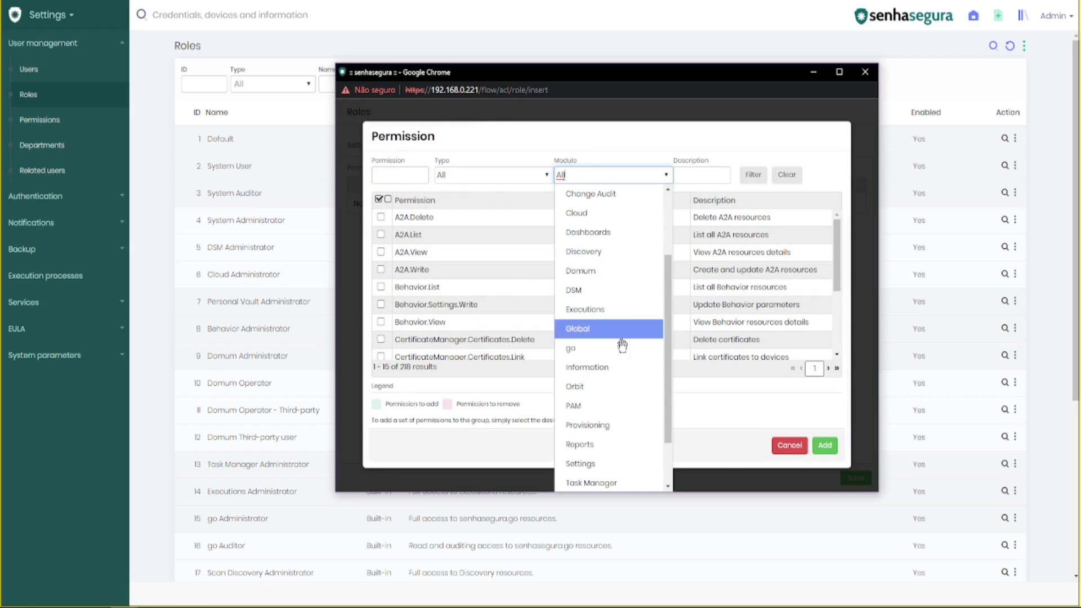
click(607, 405)
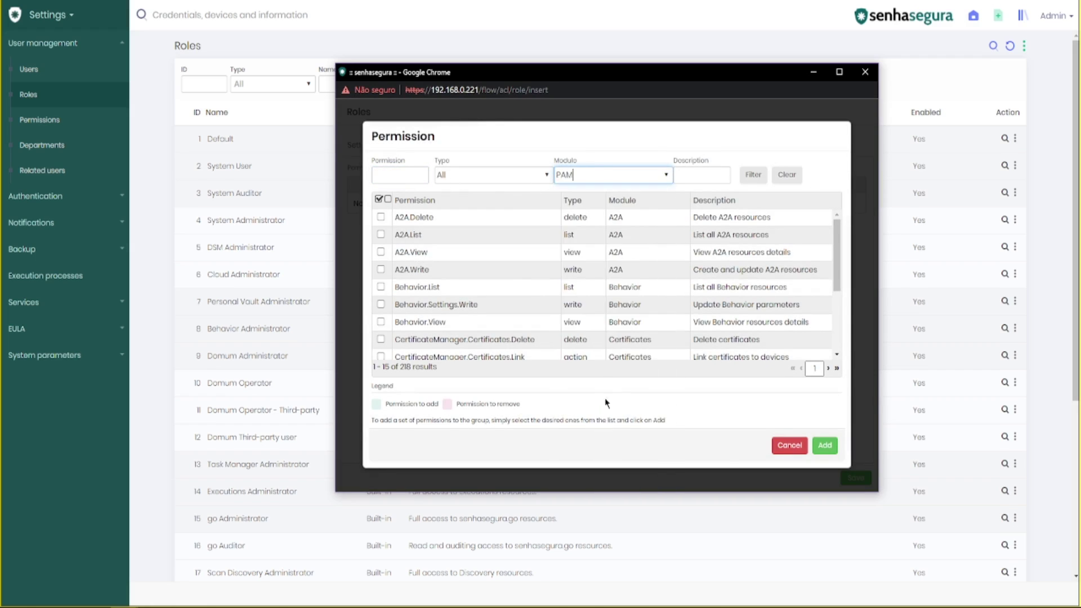
click(752, 177)
click(829, 369)
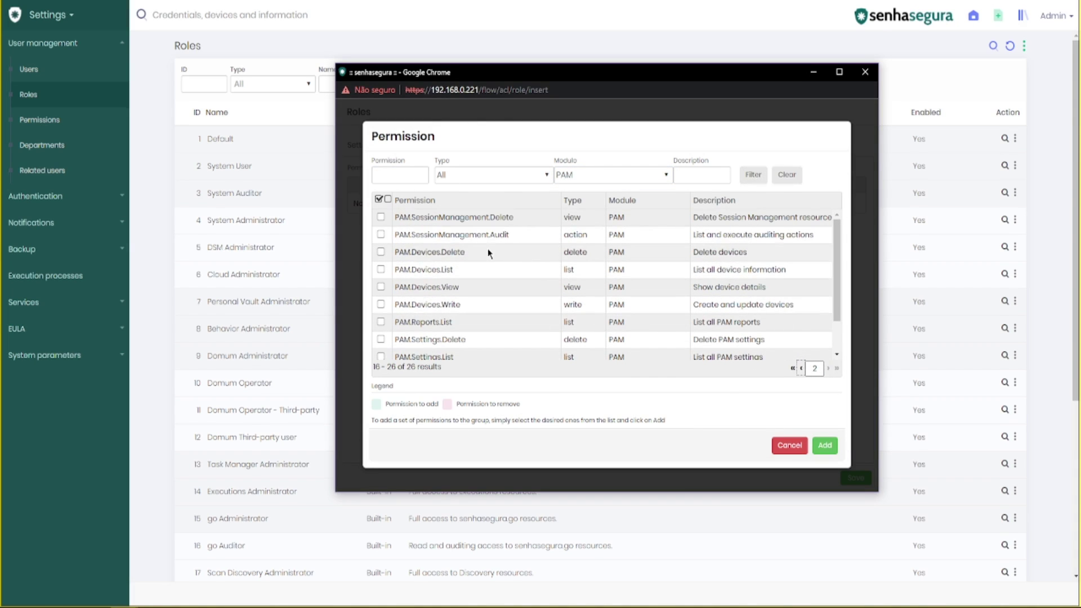
Step: Add the PAM.Devices.Delete, PAM.Devices.List, PAM.Devices.View and PAM.Devices.Write permissions to the role and save it without assigning users
click(488, 251)
click(488, 270)
click(505, 289)
click(505, 306)
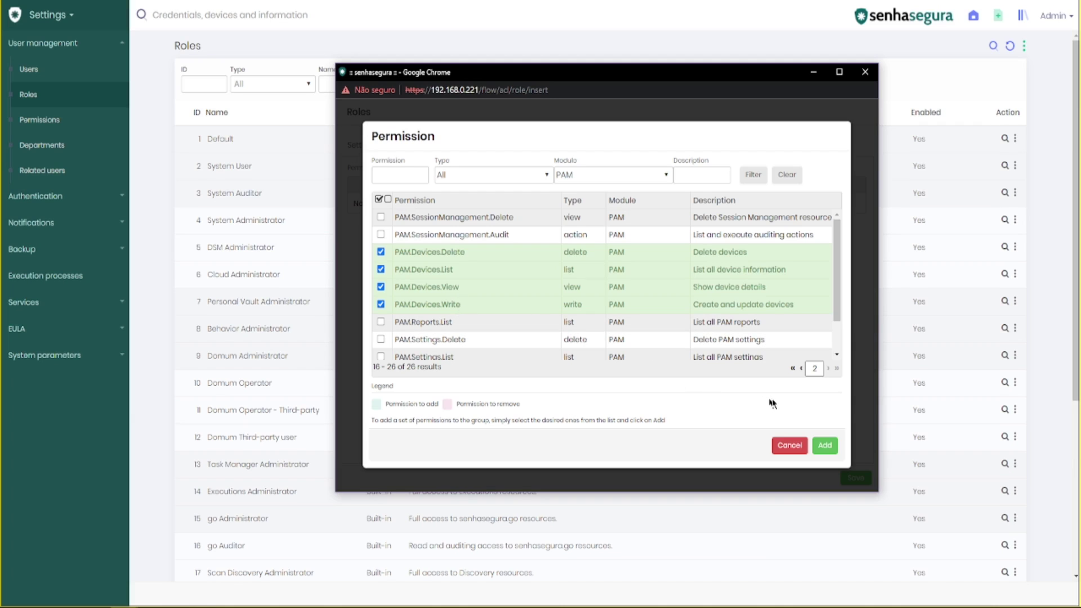
click(823, 446)
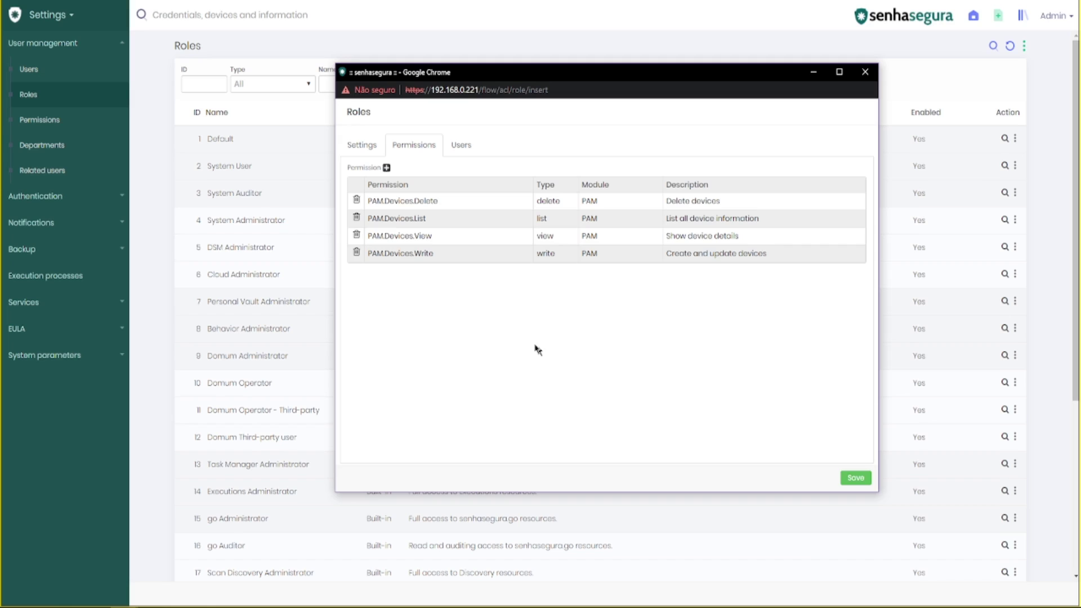
click(462, 148)
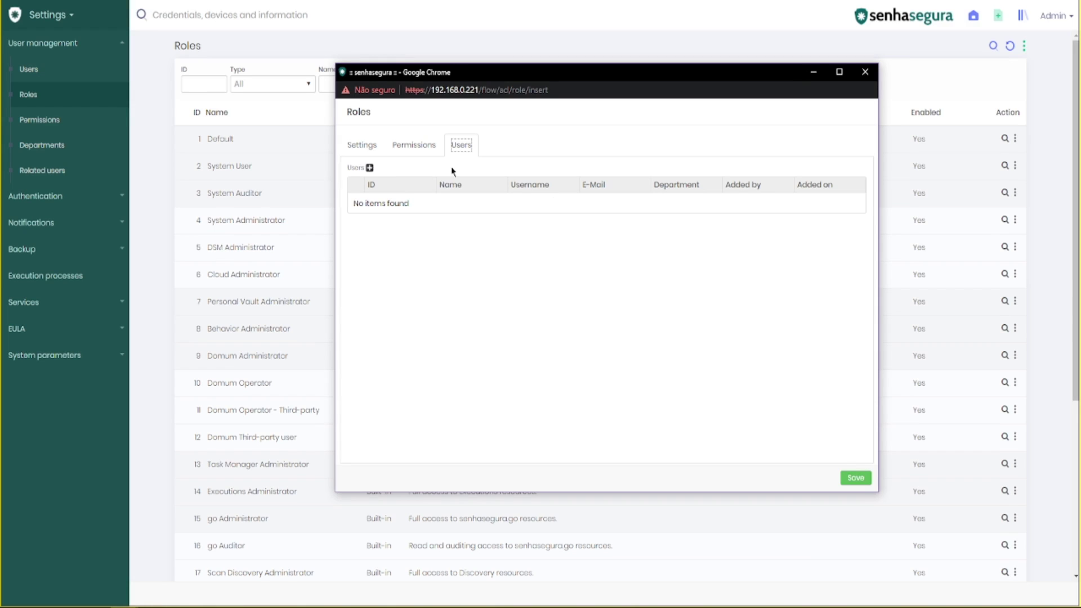
click(852, 479)
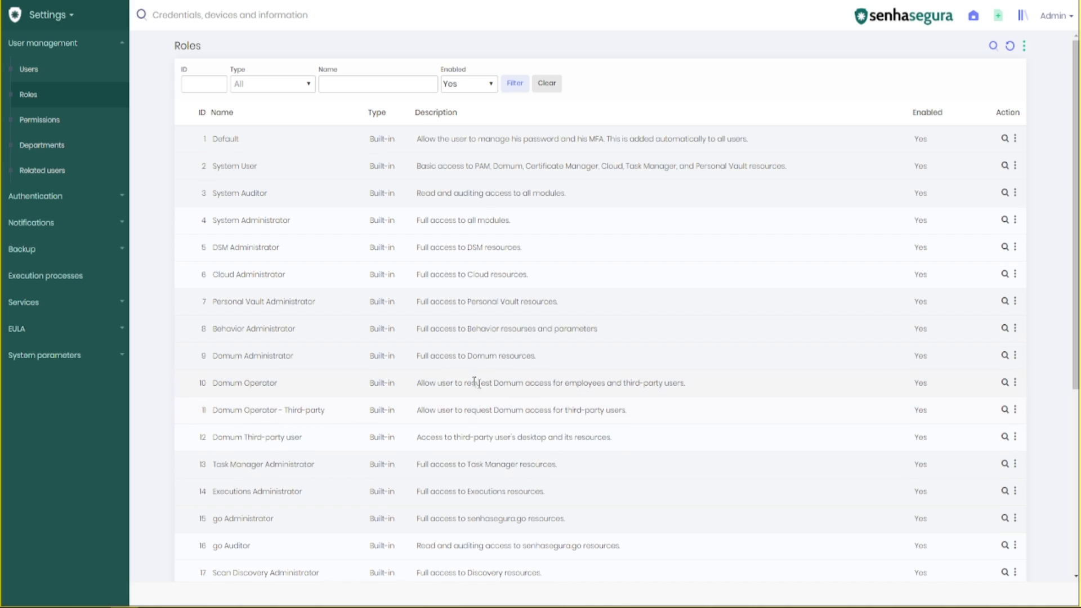
Step: Open the senhasegura group in the Active Directory group synchronization for editing
click(91, 199)
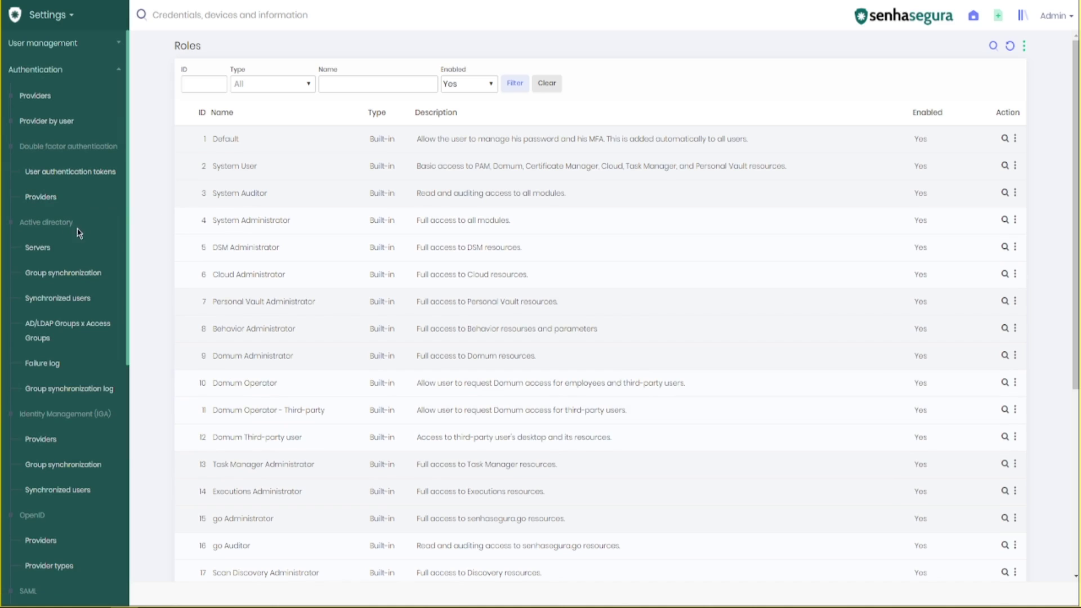
click(82, 282)
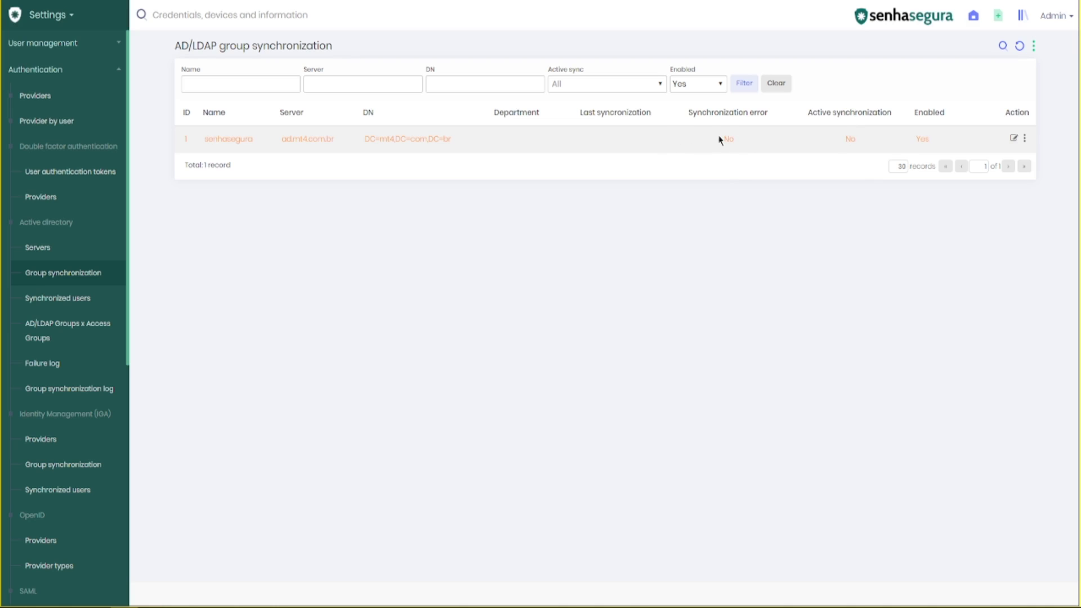
click(1014, 140)
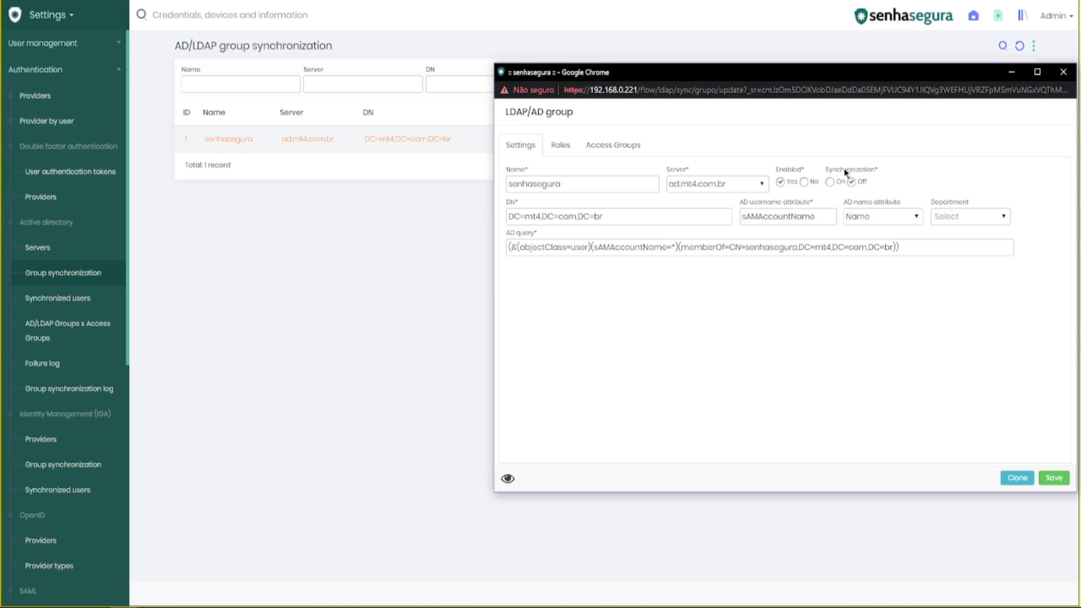
Step: Find the "Papel dispositivo" role, add it to the group's roles and save the group
click(565, 148)
click(527, 174)
click(581, 181)
text(Papel)
key(Return)
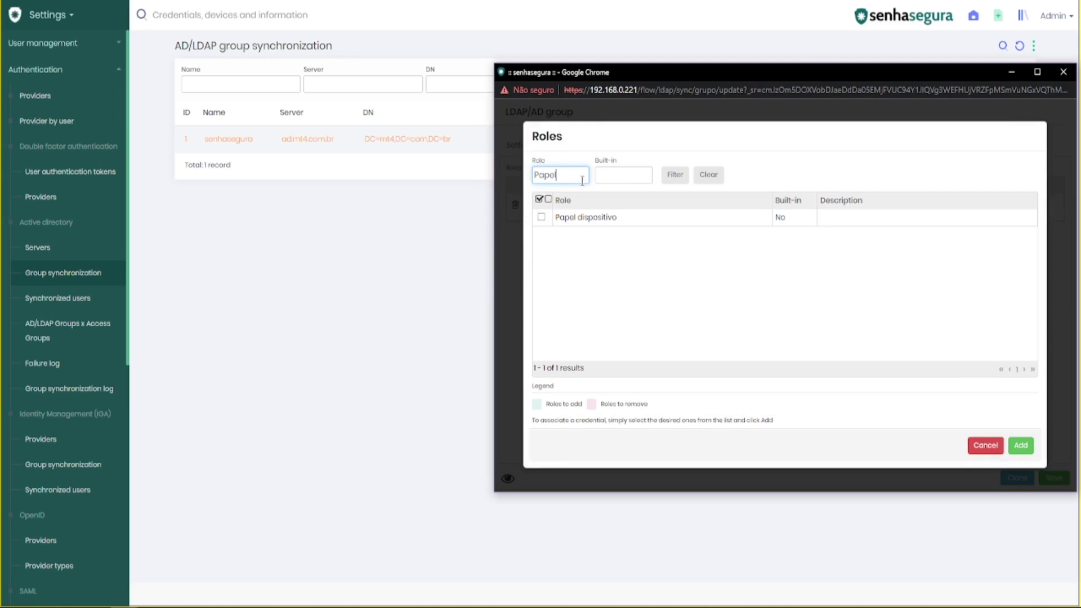
click(541, 217)
click(1021, 445)
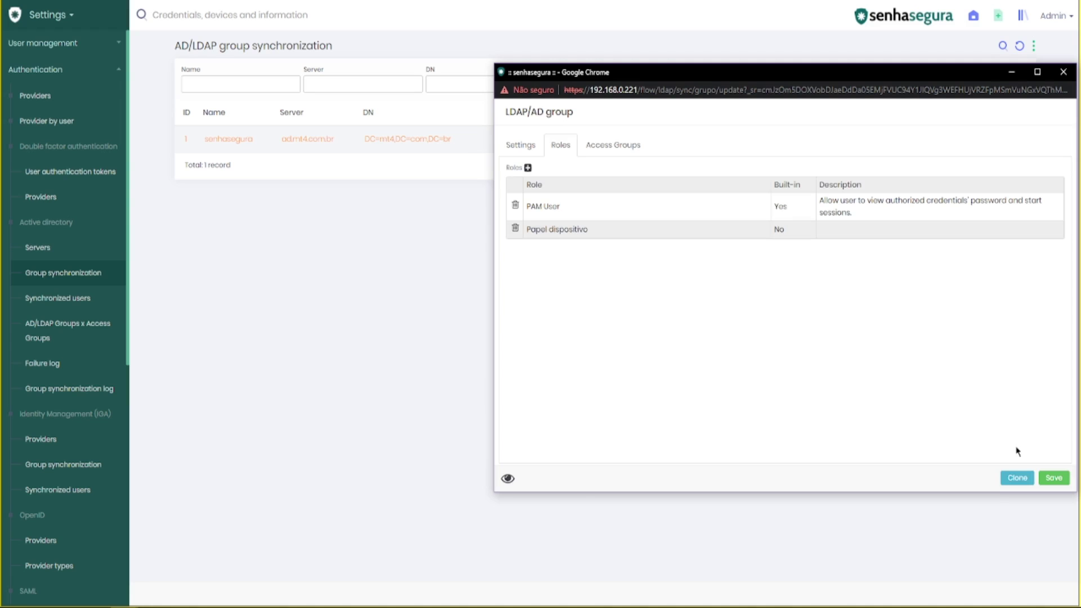
click(1051, 482)
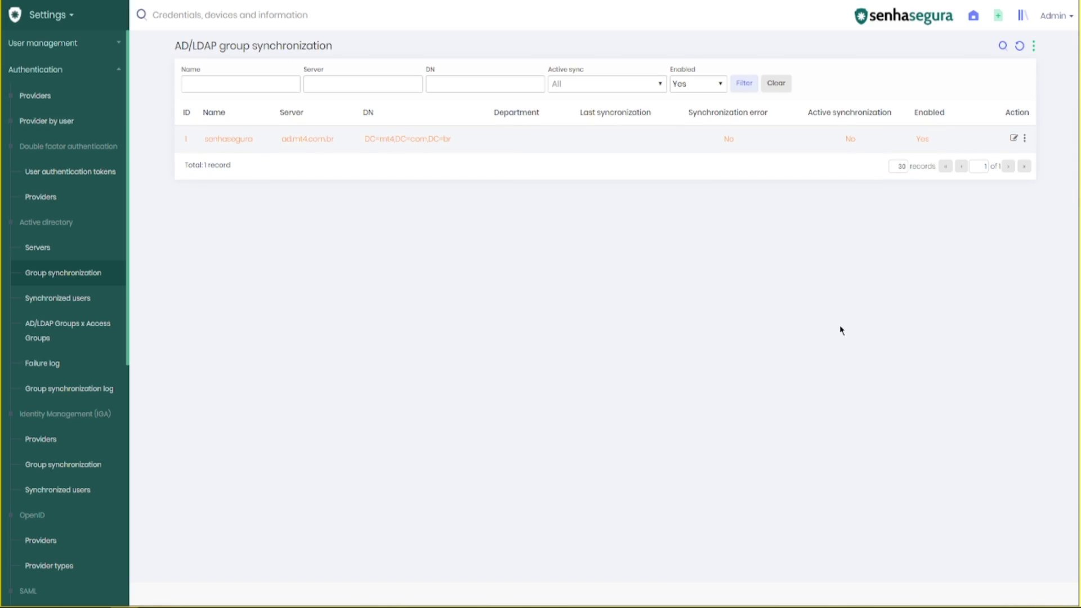
Step: Log out of the administrator account and confirm the exit
click(1058, 21)
click(1026, 199)
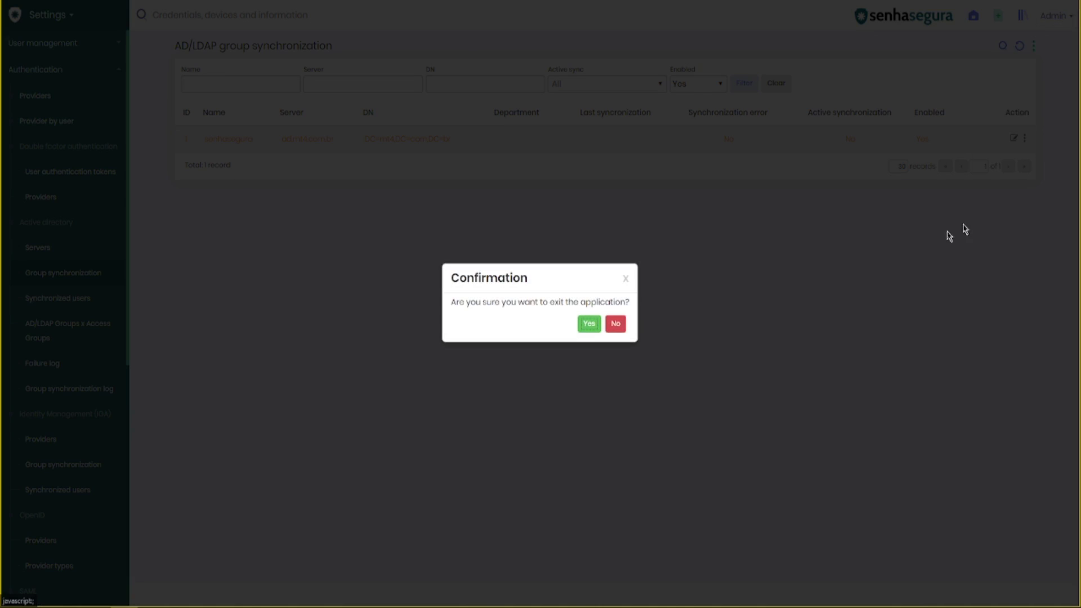
click(589, 324)
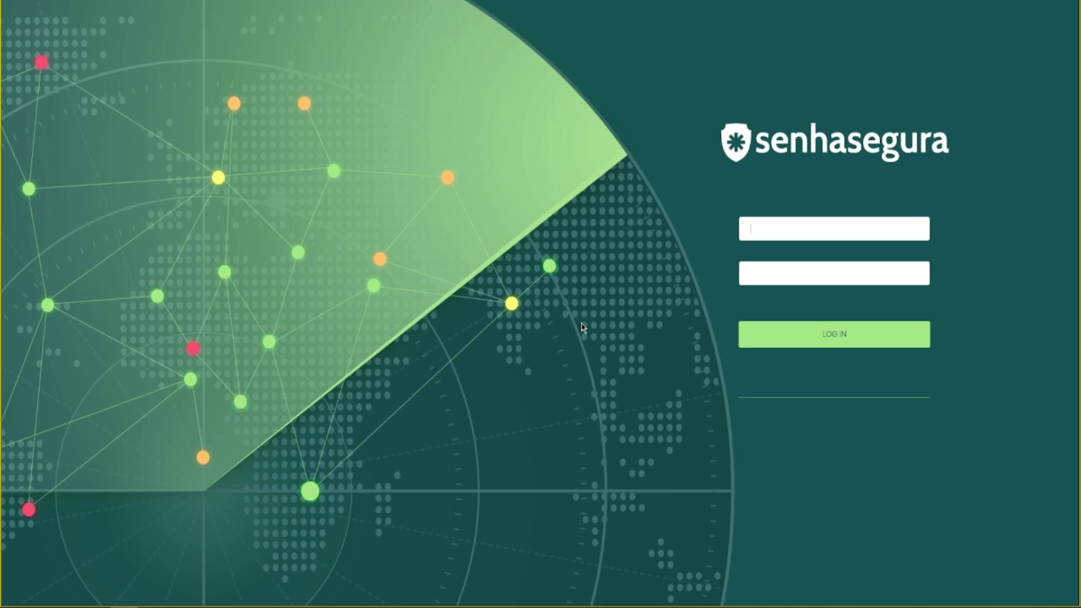
Step: Log in as the synchronized user by entering the account's username and password
click(798, 241)
text(luke)
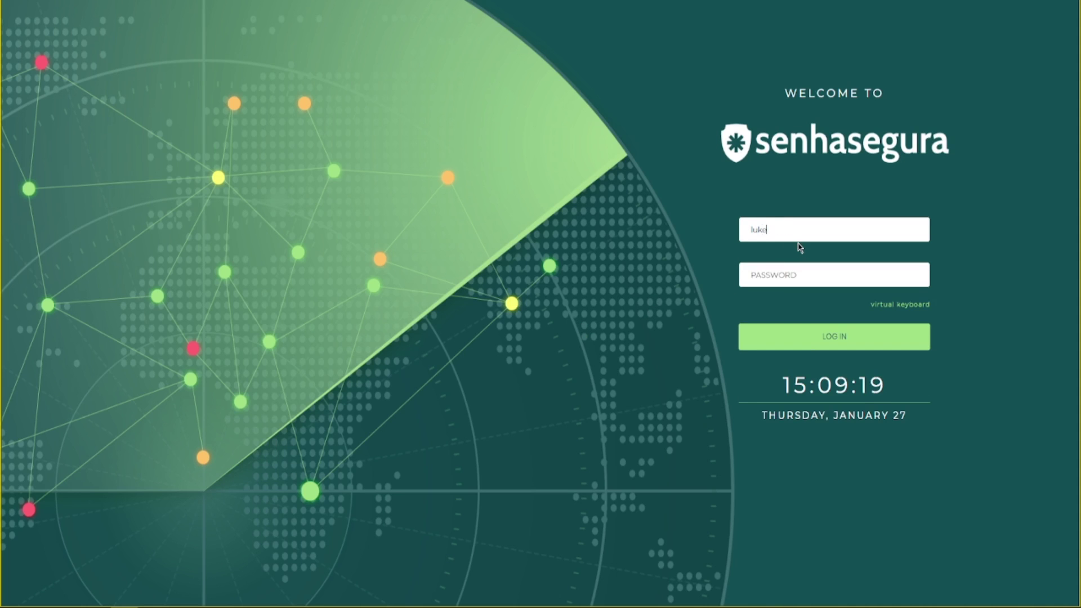
text(••••••••••)
key(Return)
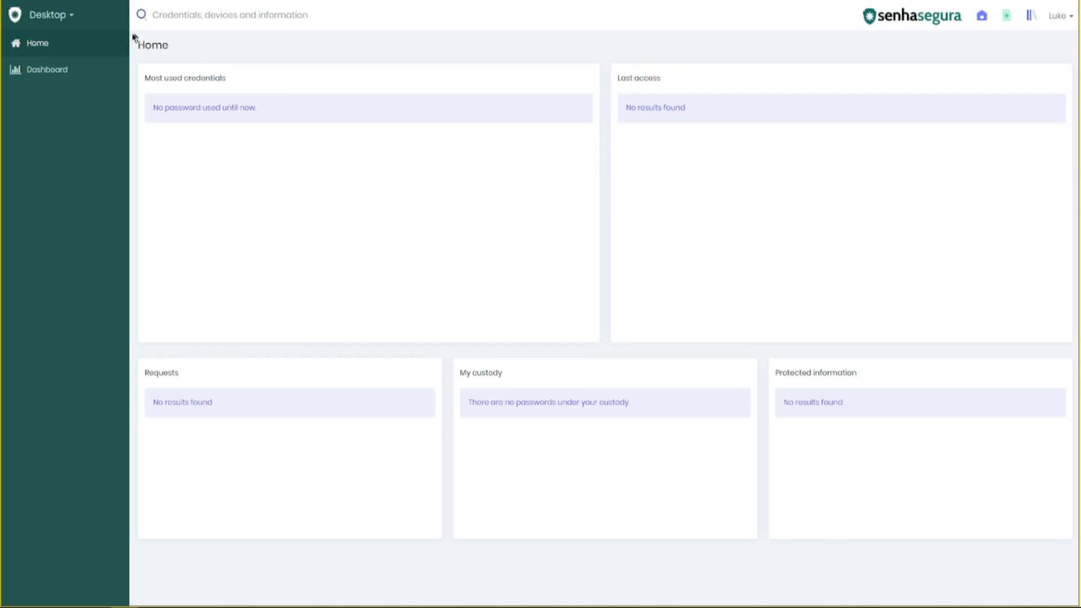
Step: Open the device list and check the edit form of device Disp1 and the option to create new devices
click(74, 18)
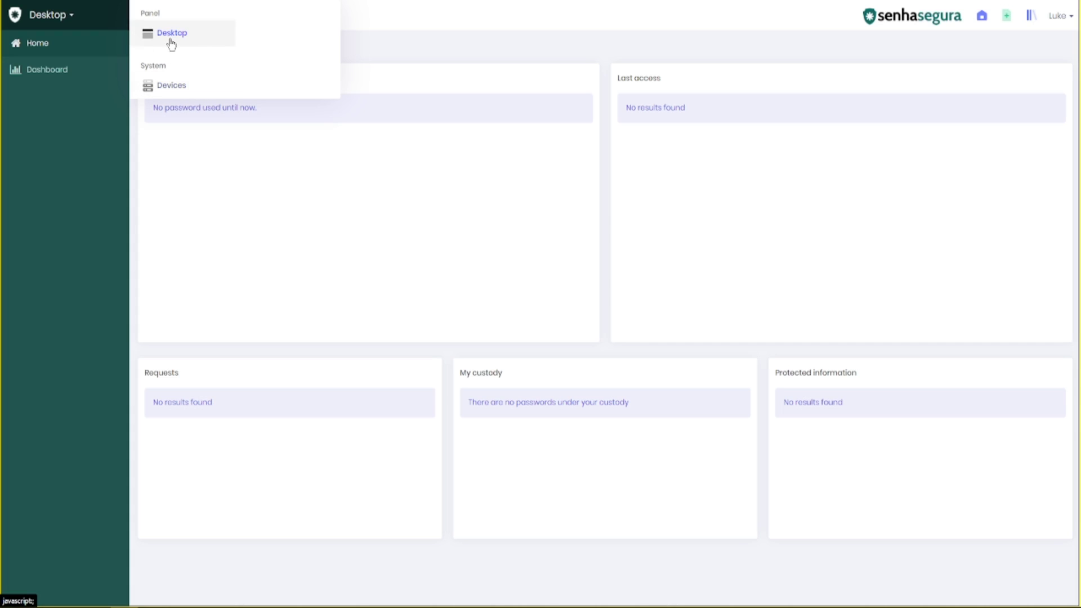
click(173, 85)
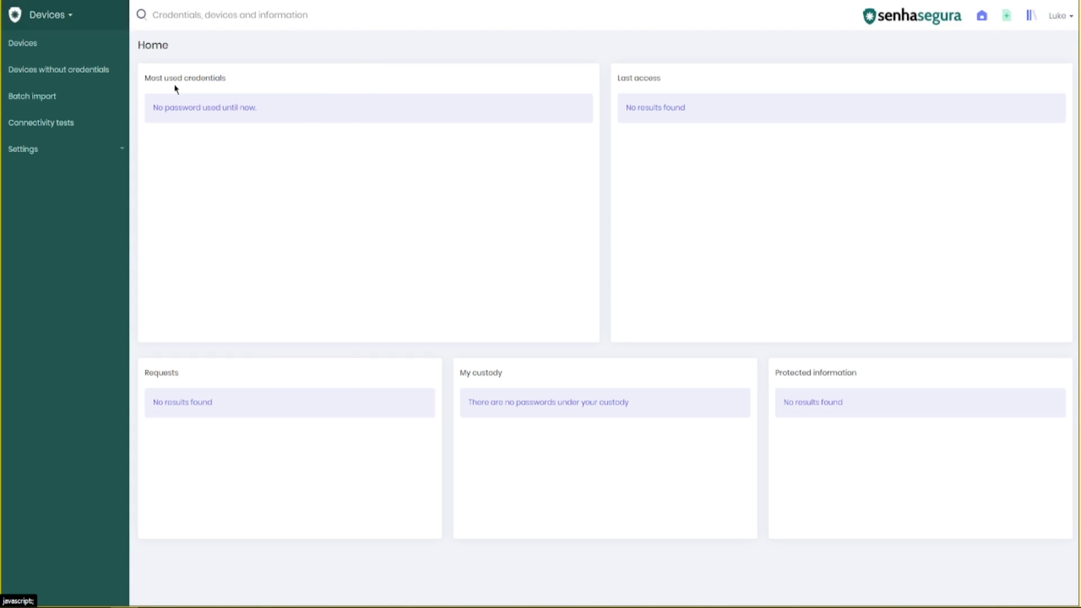
click(72, 50)
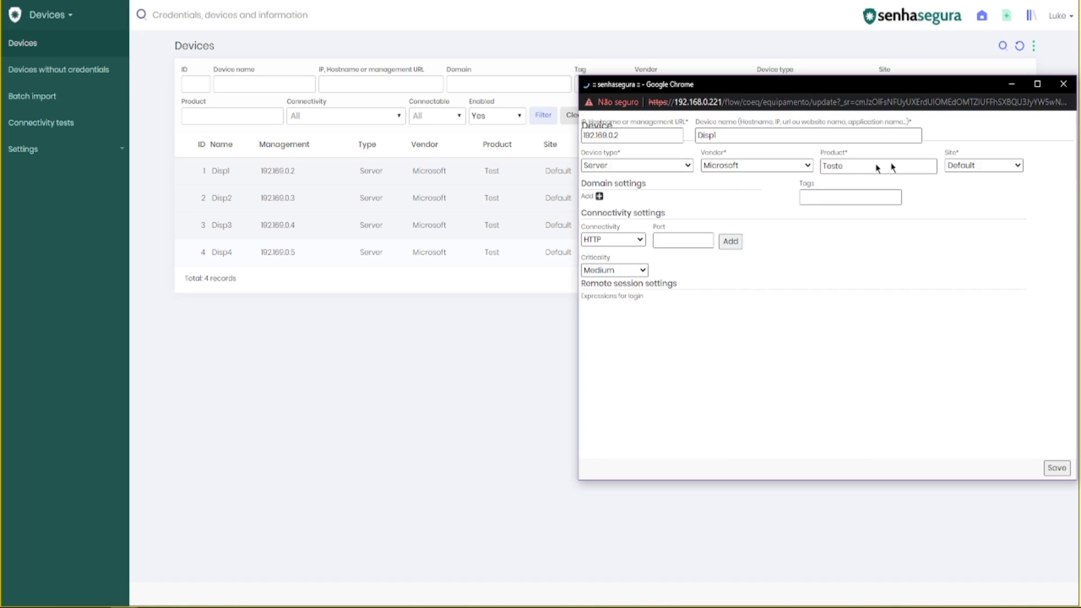
click(1034, 45)
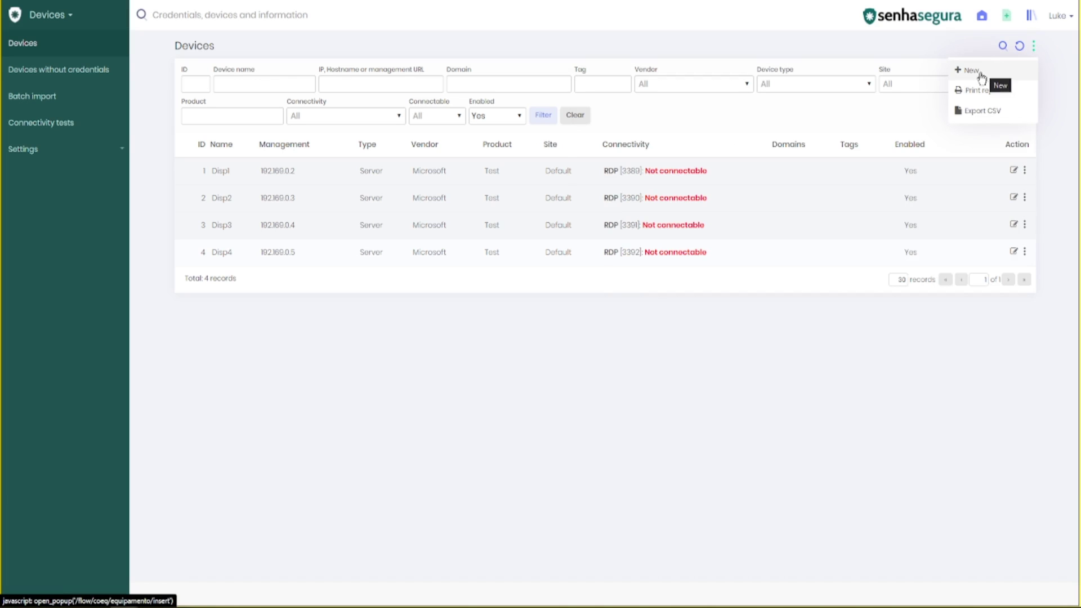
click(731, 362)
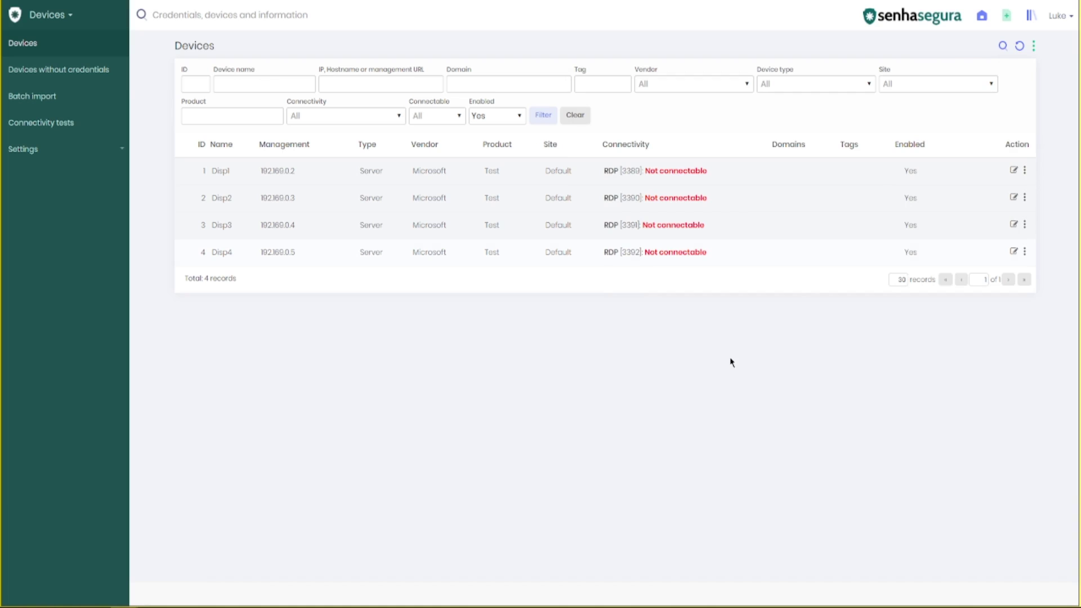